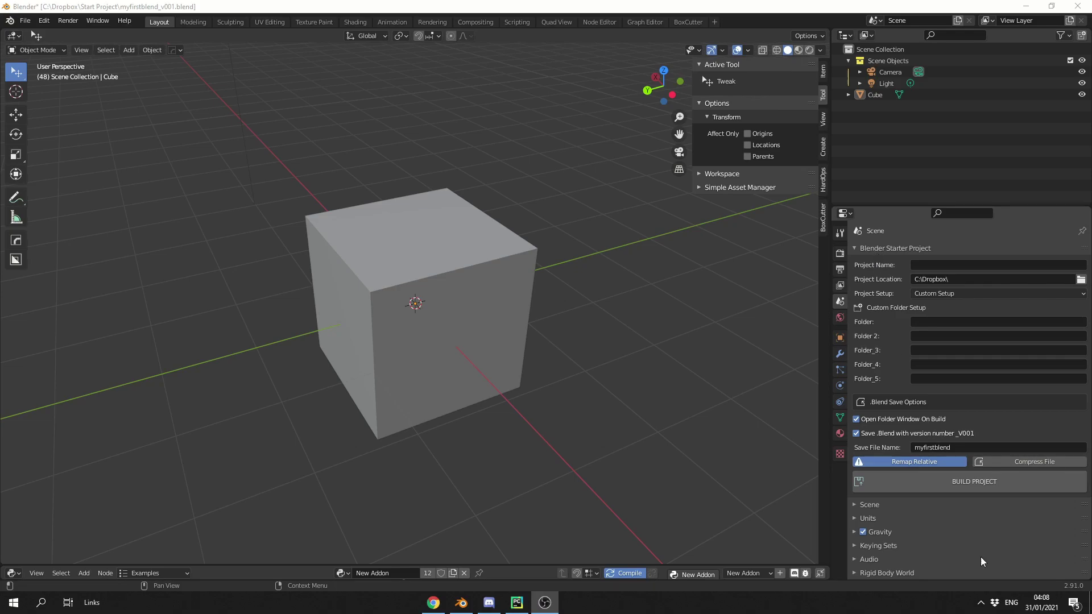
Enter 'My First project' as the starter project's name.
scroll(982, 558, "down", 1)
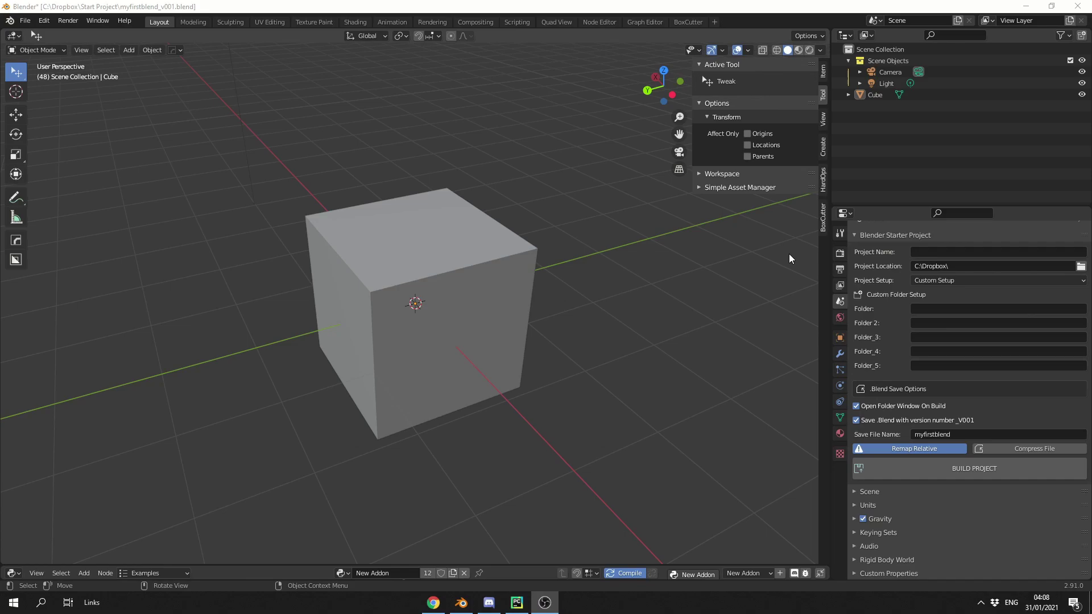
left_click(931, 250)
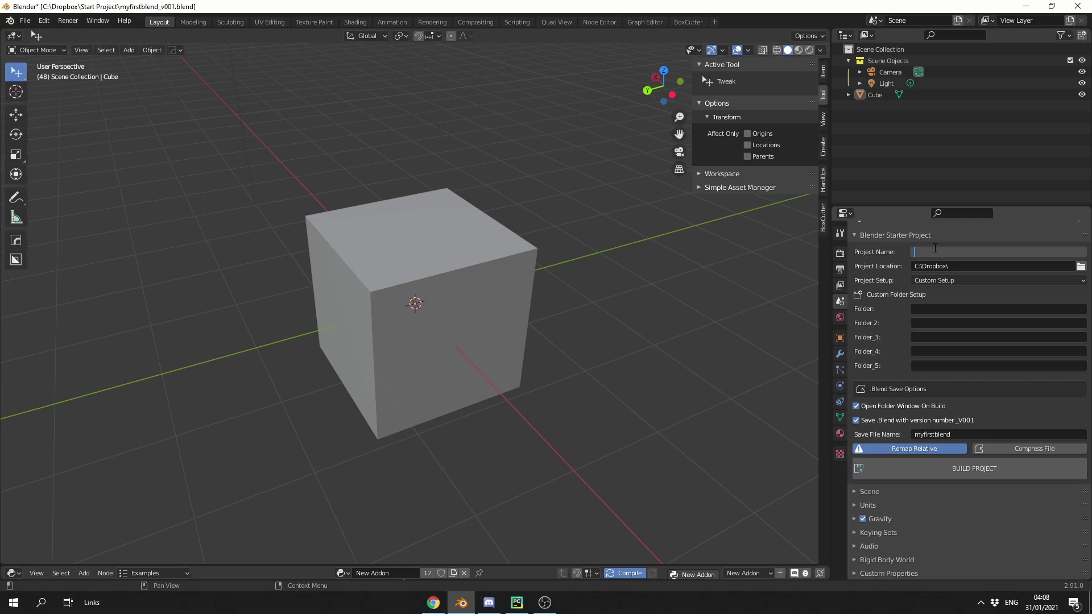
type("My First project")
key("Return")
Browse for the project location and accept the C:\Dropbox\ folder.
left_click(1081, 267)
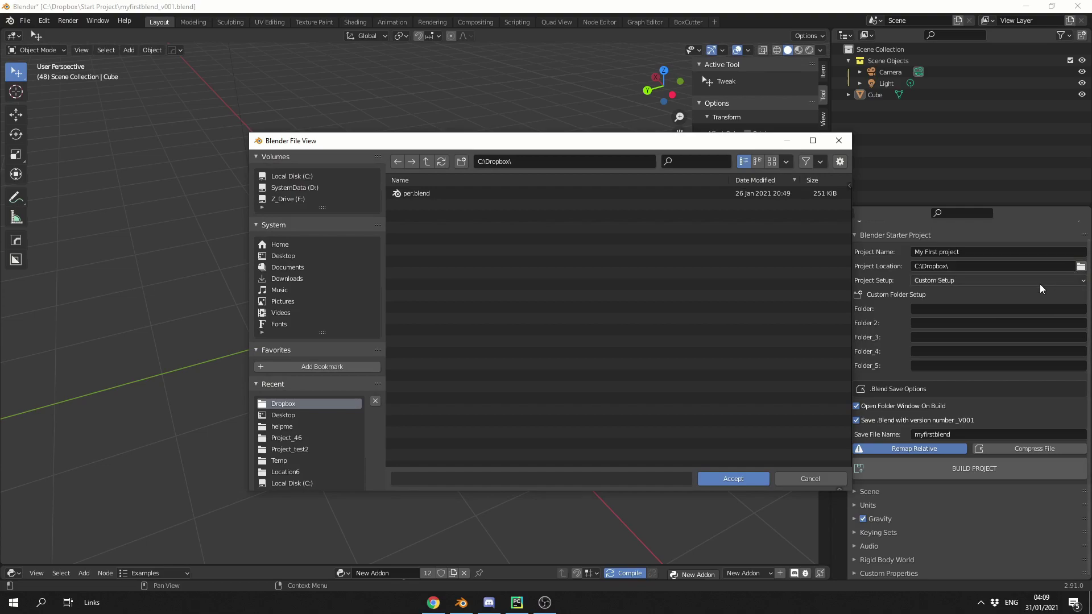
left_click(840, 163)
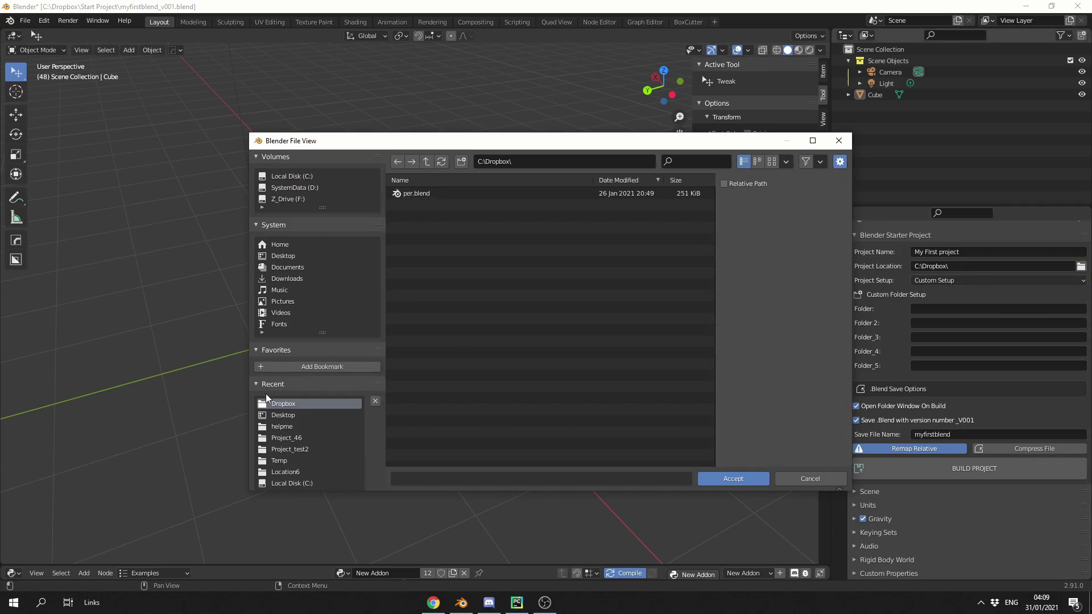
left_click(285, 410)
left_click(294, 401)
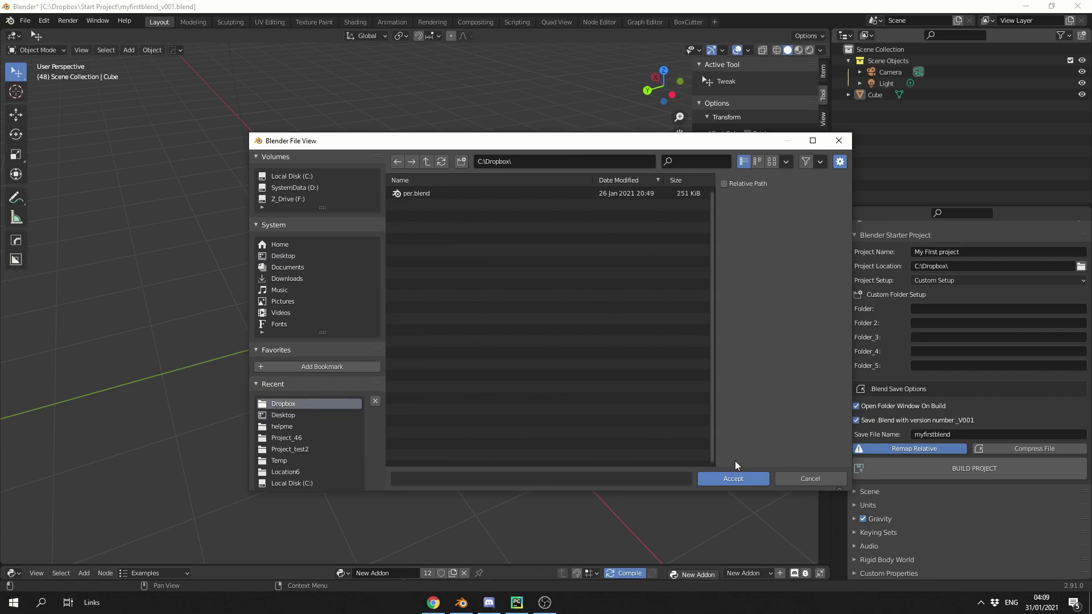
left_click(717, 479)
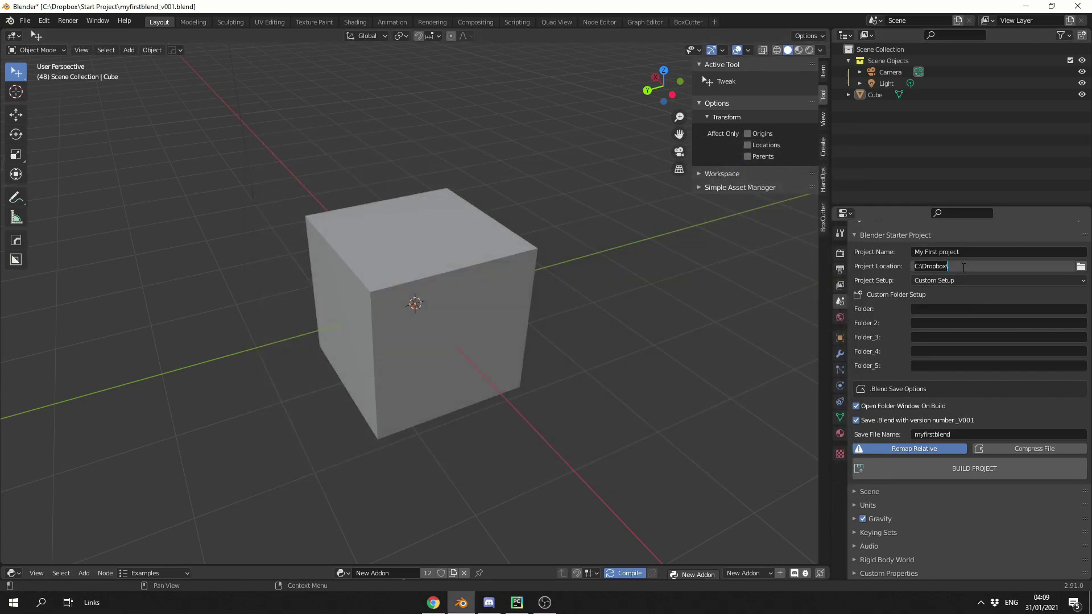
Keep C:\Dropbox\ as the location and switch Project Setup to Custom Setup.
key("Return")
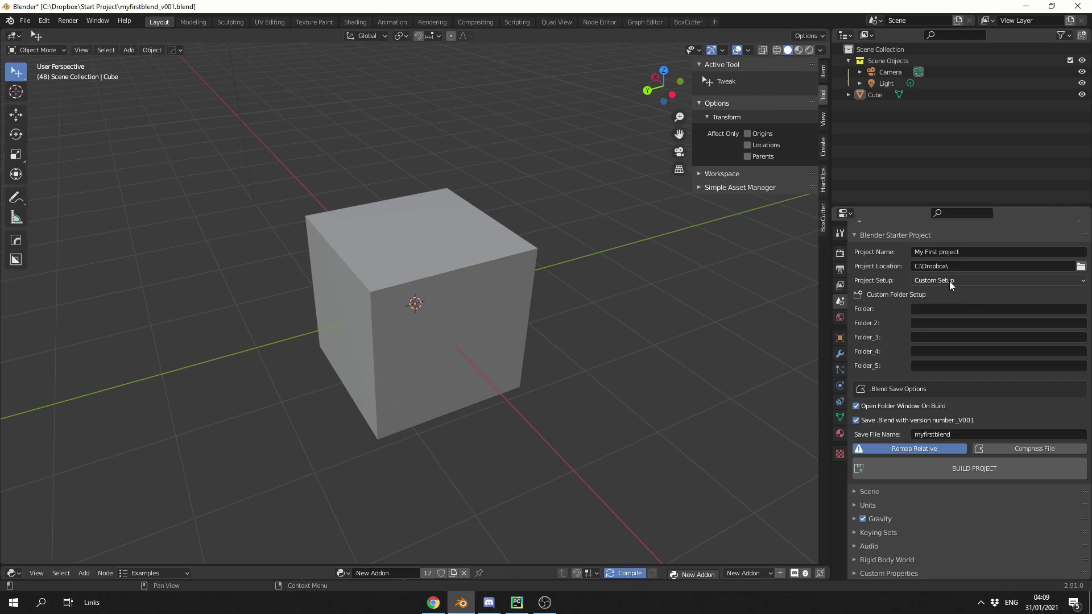
left_click(950, 281)
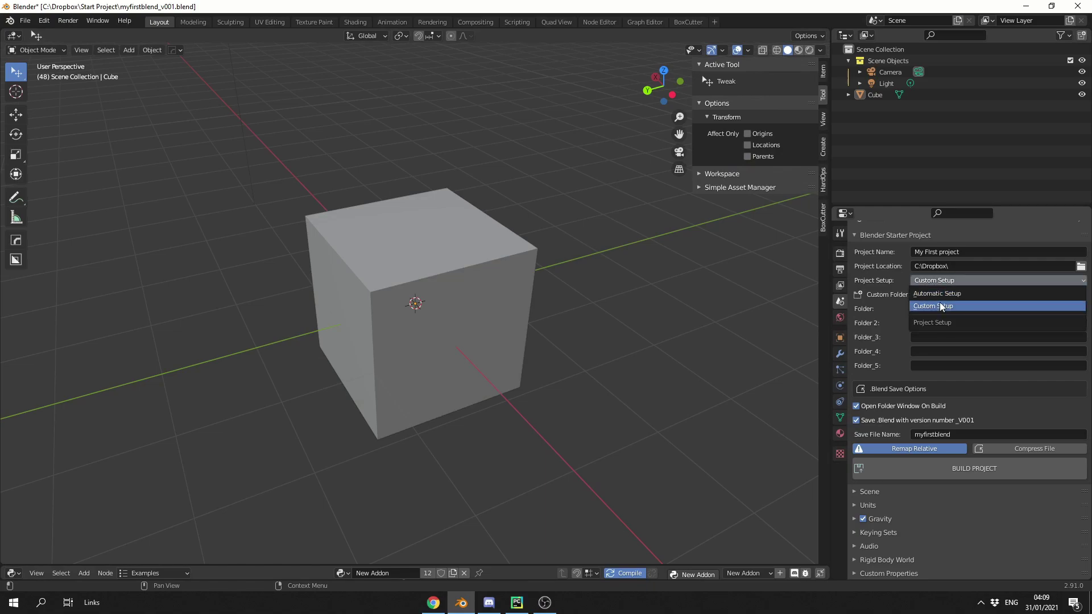
left_click(940, 302)
Name the four custom folders Hdri, Client, Textures and mesh\\objects.
left_click(940, 310)
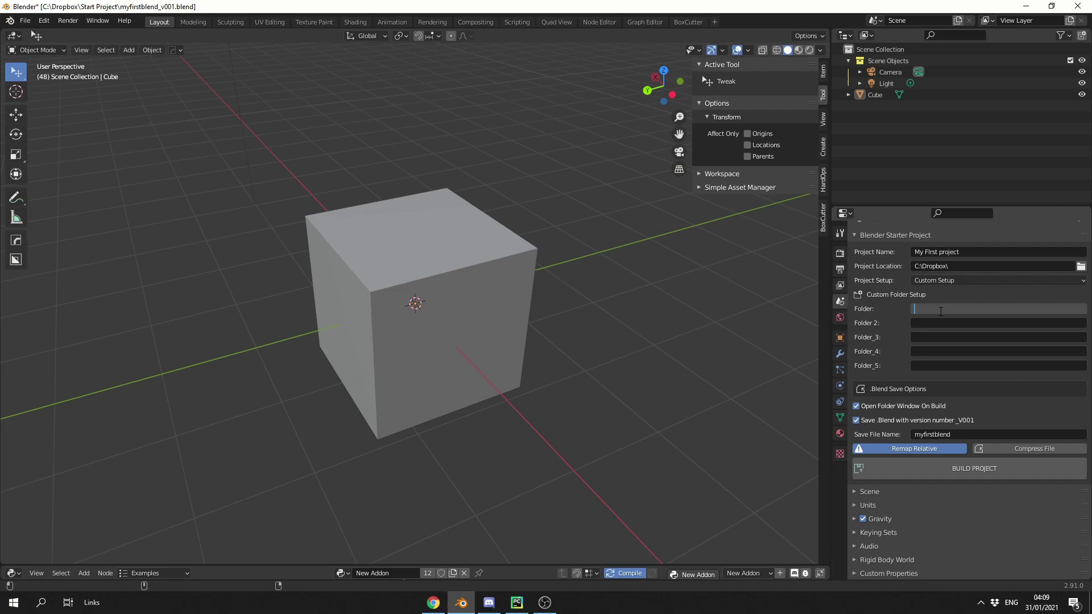
type("Hdri")
key("Tab")
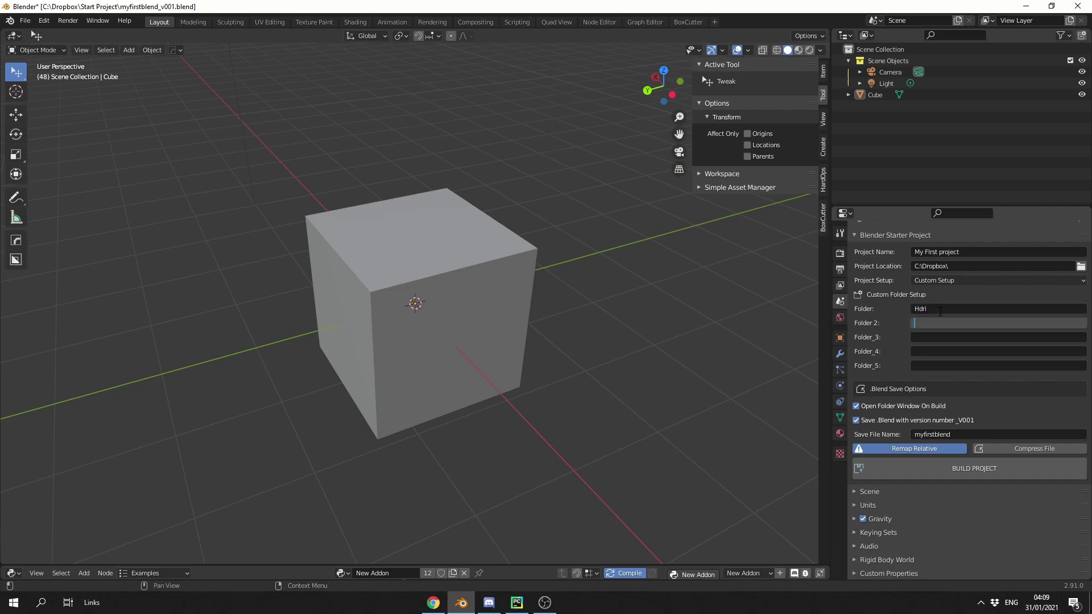
type("Client")
key("Tab")
type("Textur")
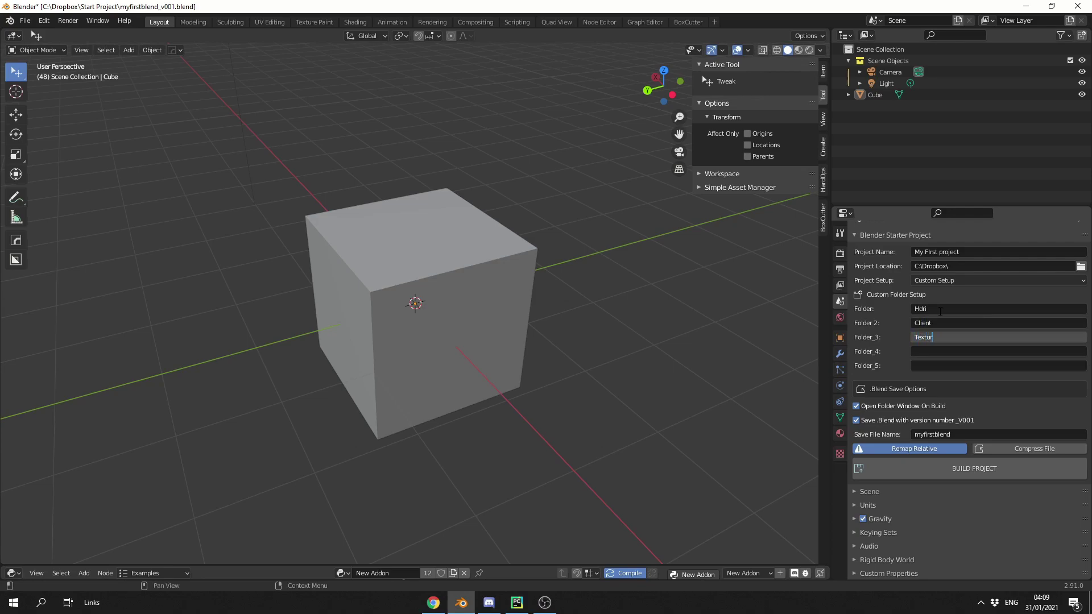
type("es")
key("Tab")
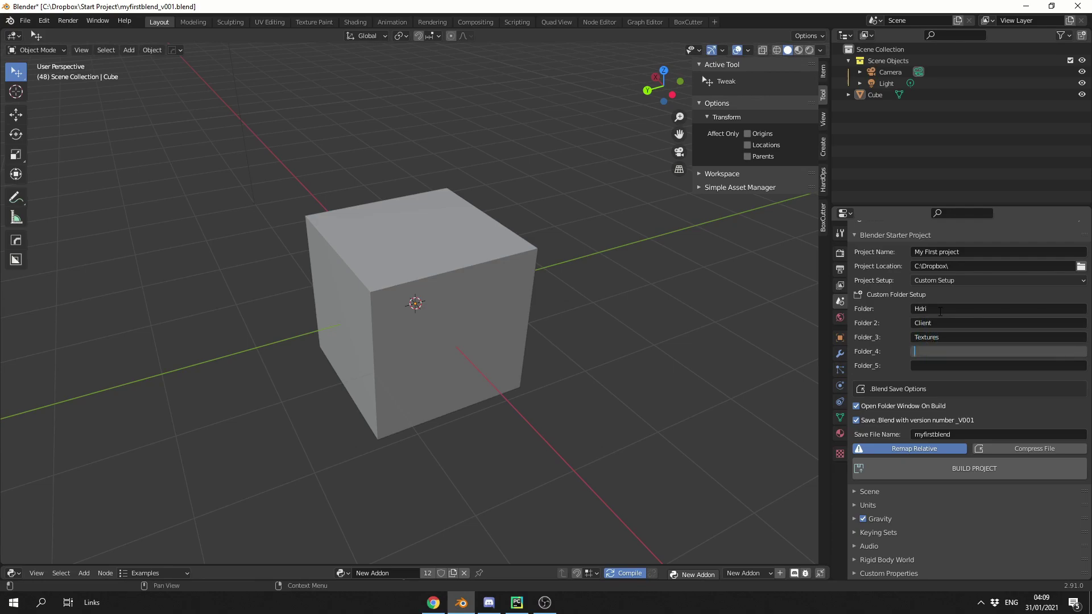
type("mesh\\\\objects")
Confirm the mesh\\objects folder name and keep 'myfirstblend' as the save file name.
key("Return")
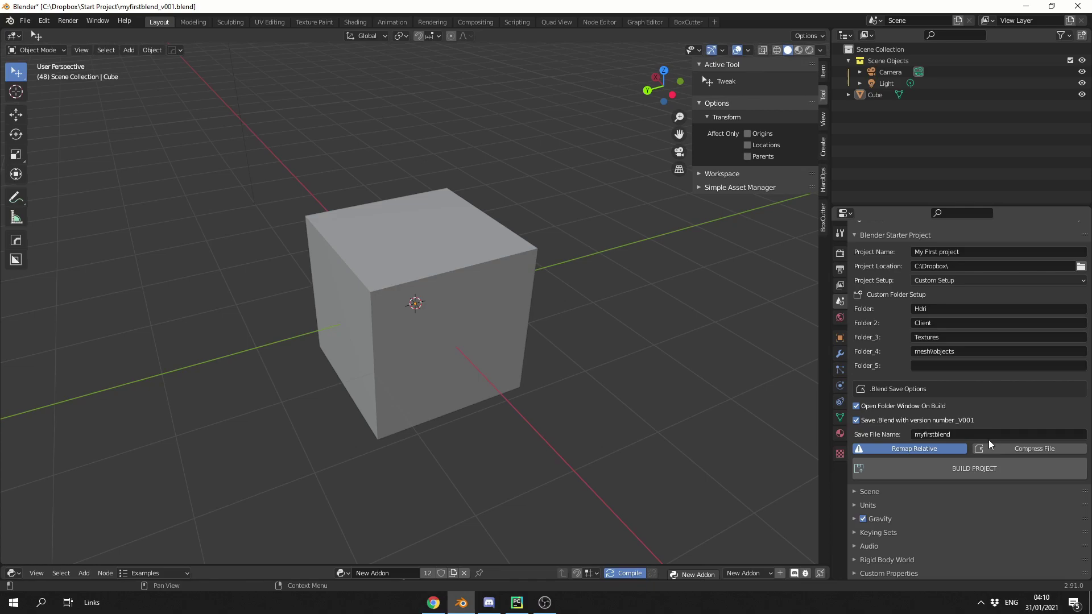
left_click(958, 434)
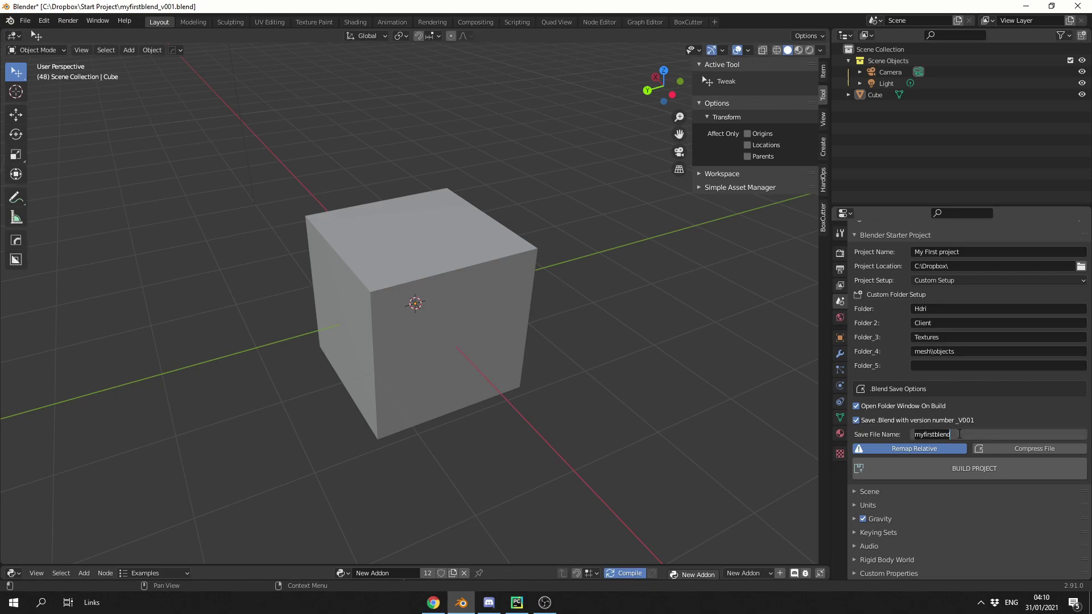
key("Return")
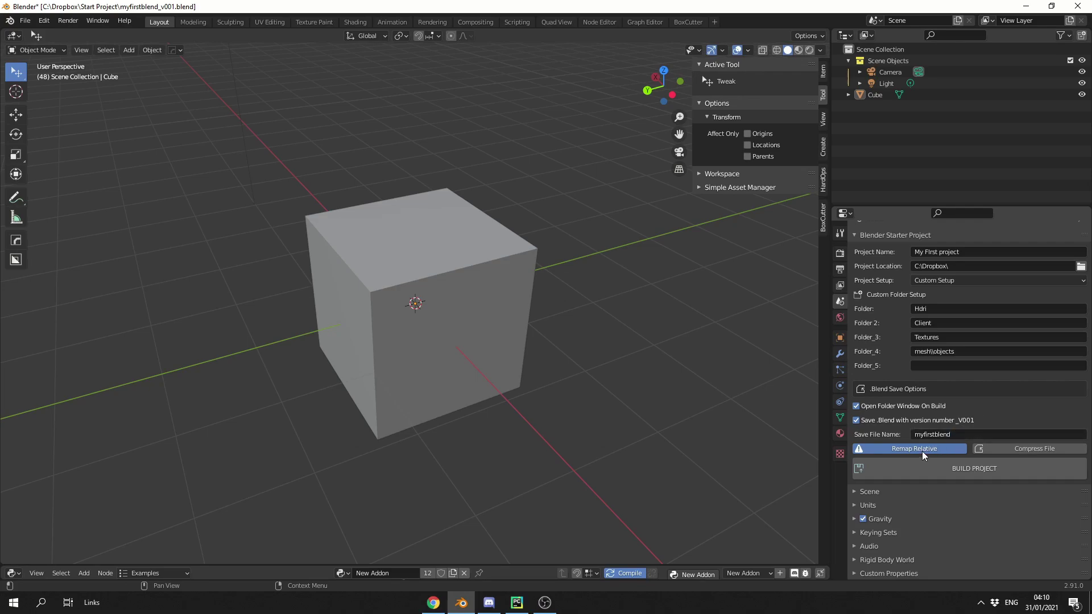
Build the project, check its folders and myfirstblend_v001.blend in Explorer, and return to Blender.
left_click(1013, 469)
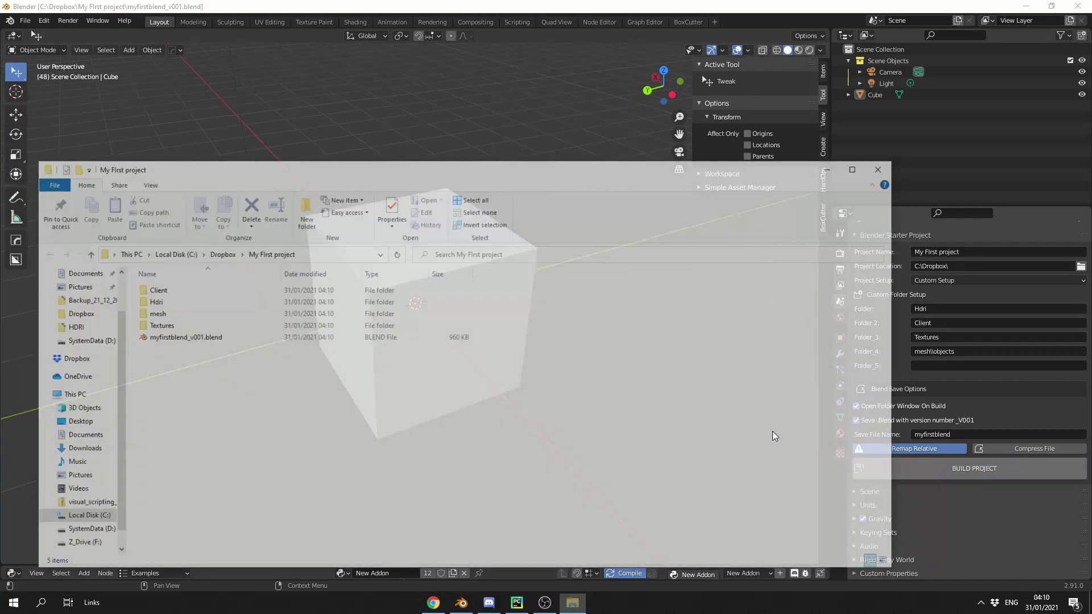
left_click_drag(344, 175, 398, 146)
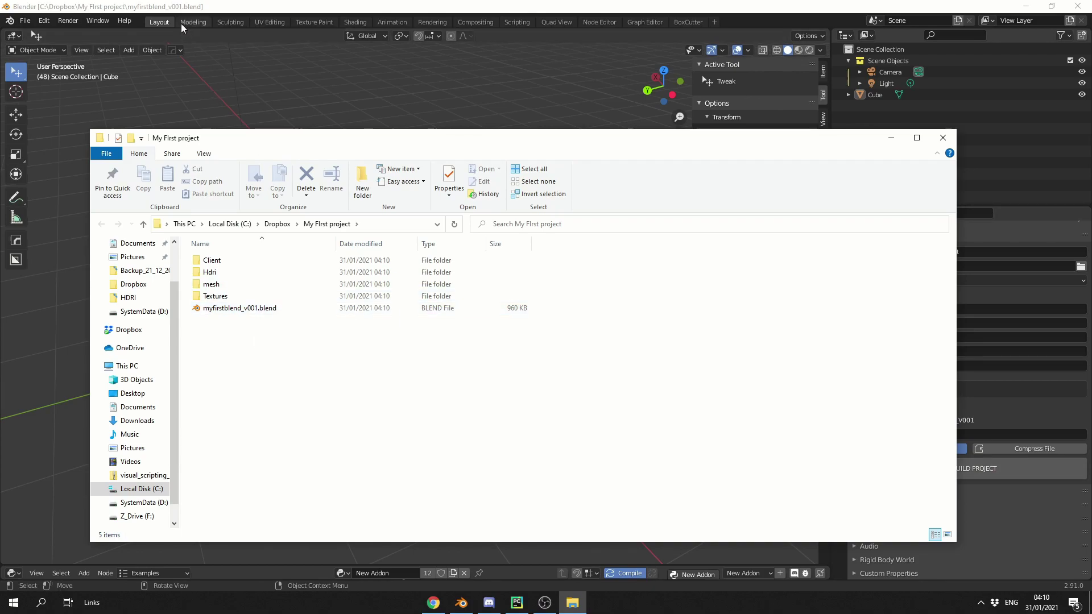
left_click(267, 88)
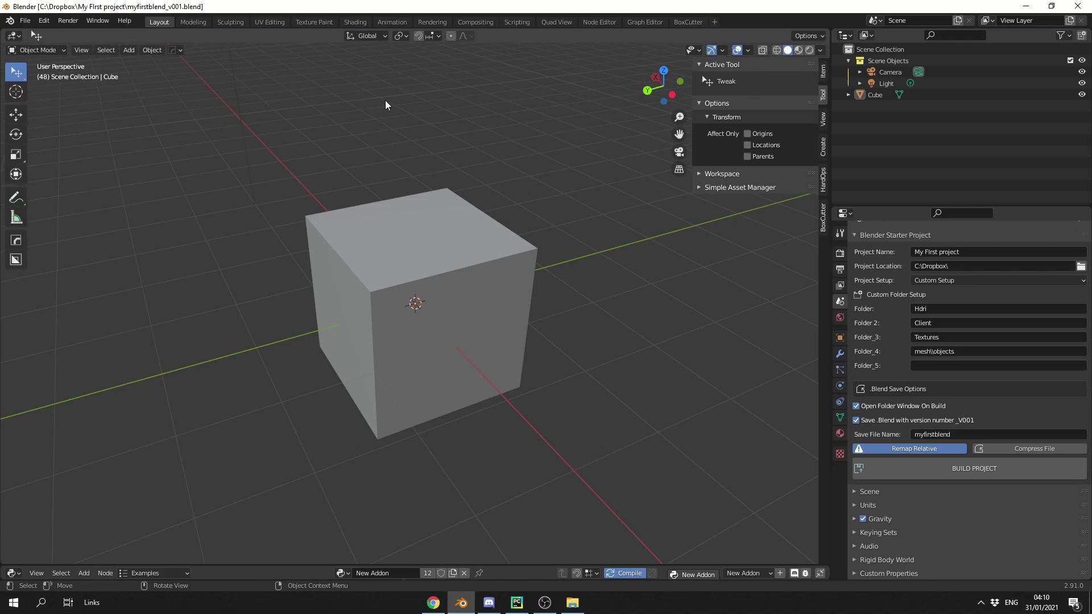
Switch Project Setup to Automatic Setup and review the add-on's default folder names in Preferences.
left_click(952, 279)
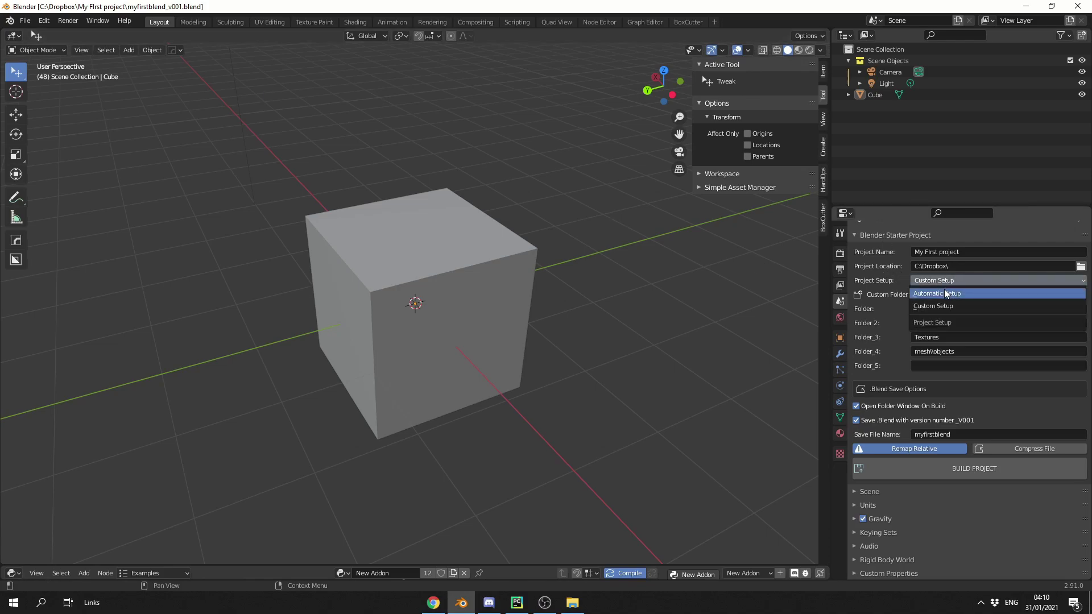
left_click(944, 289)
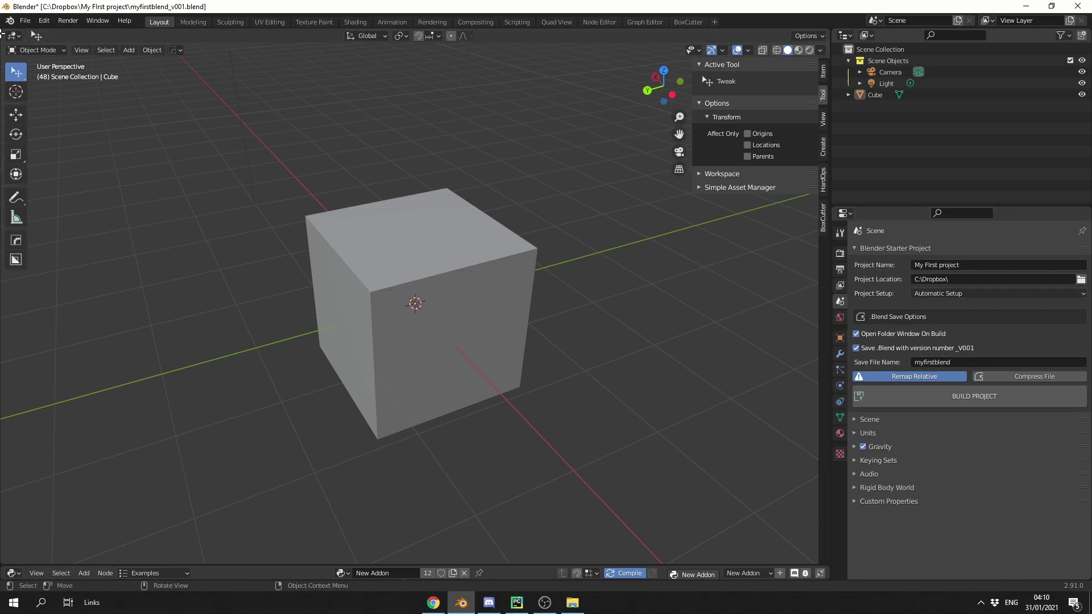
left_click(45, 22)
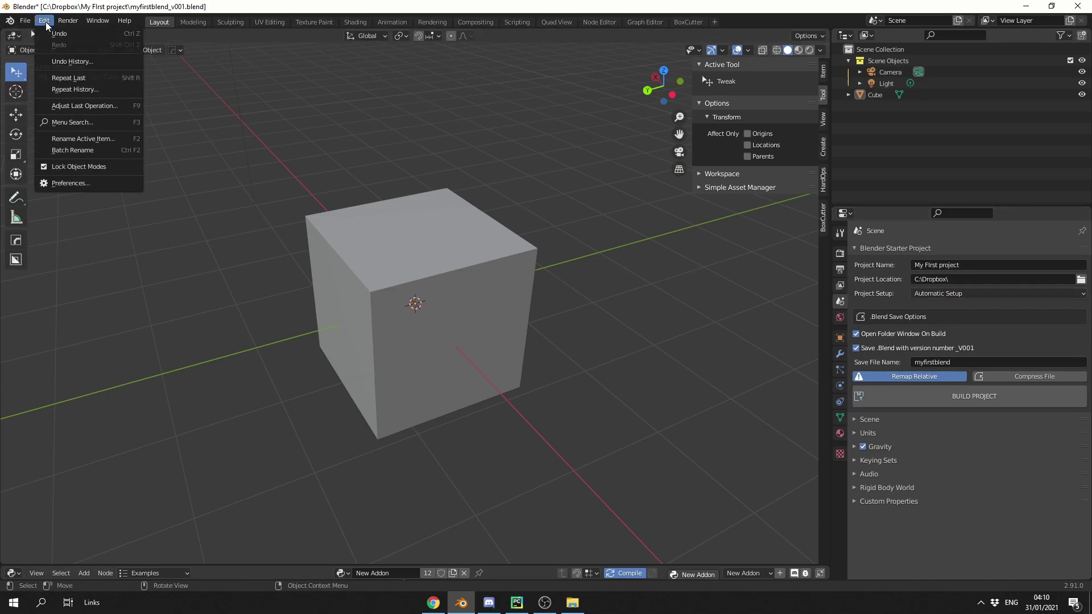
left_click(80, 182)
scroll(255, 239, "down", 2)
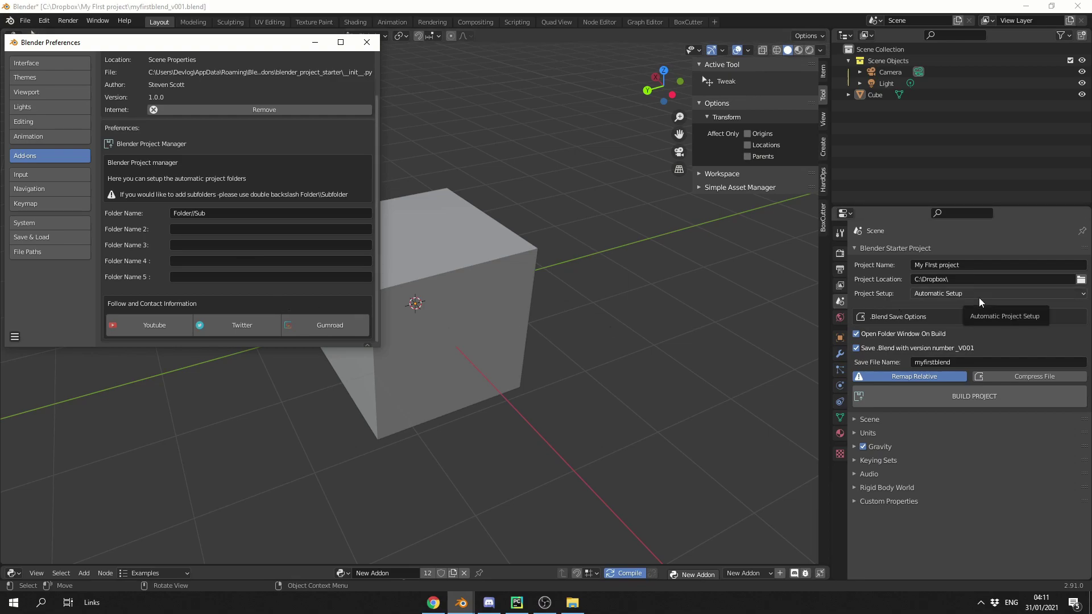
left_click(367, 41)
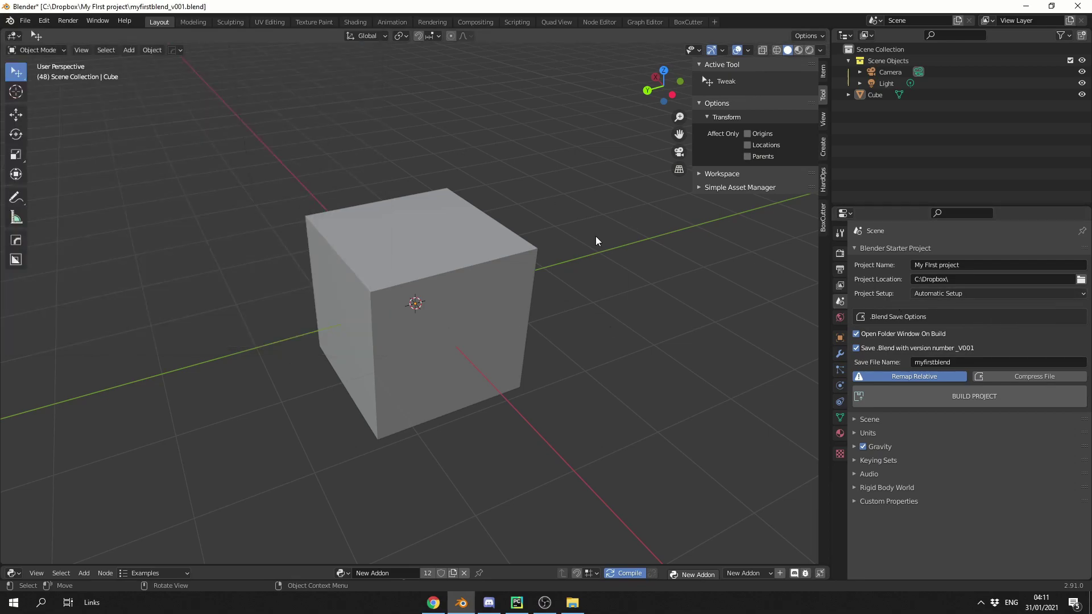